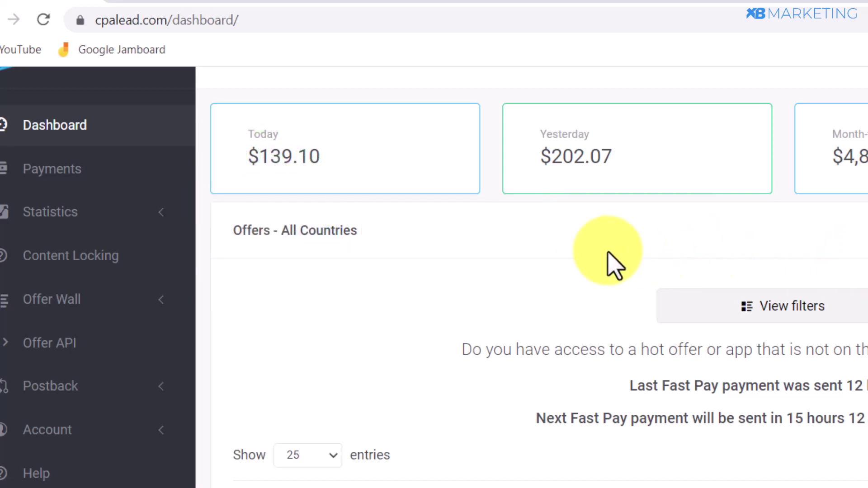
- Scroll down to the CPAlead offers table and read the Fast Pay badge info on the survey offers
scroll(560, 246, down, 4)
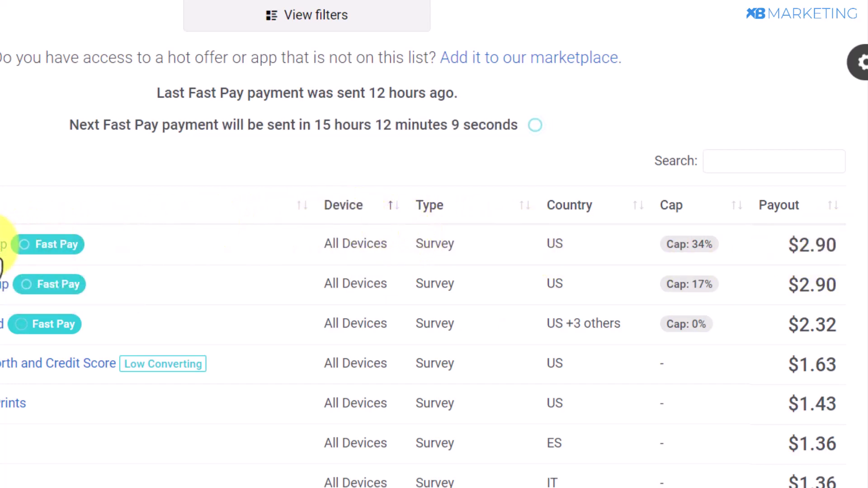
mouse_move(59, 247)
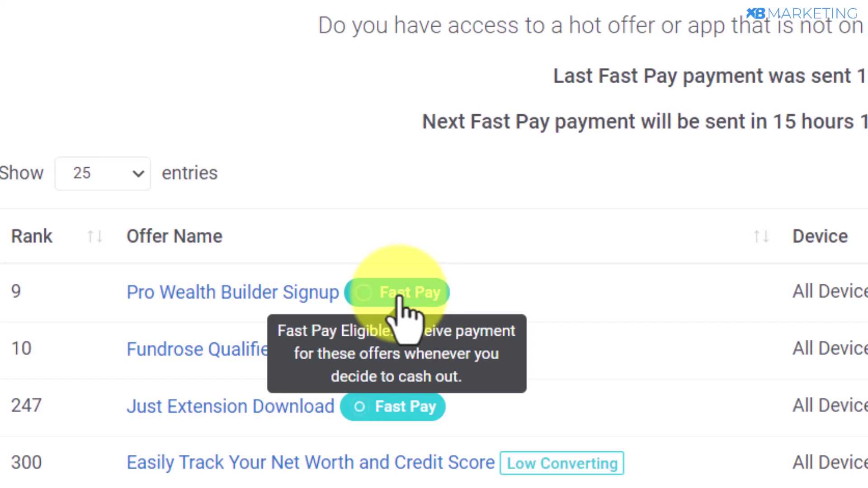
- Open the Pro Wealth Builder Signup details and highlight its country, All Devices and conversion rules
click(267, 301)
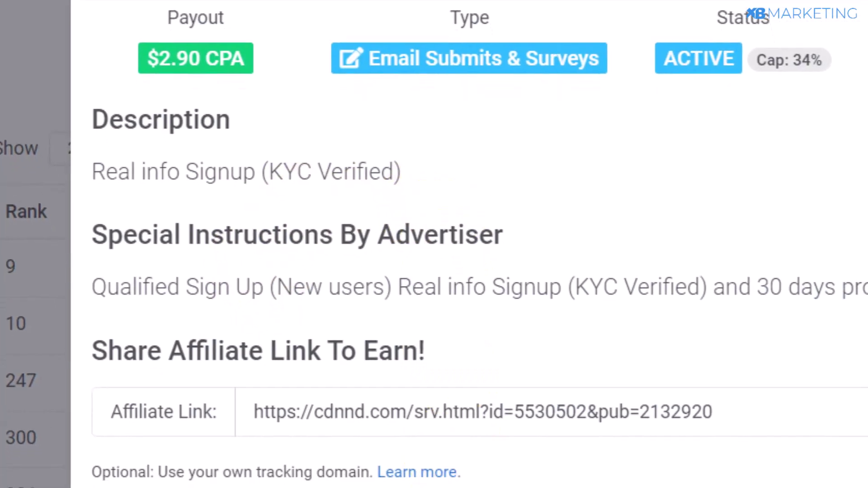
drag(476, 445, 694, 481)
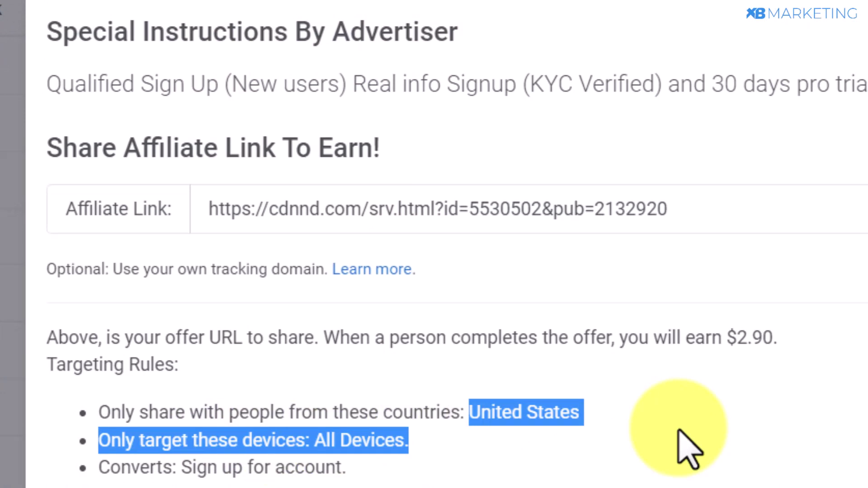
drag(409, 441, 315, 442)
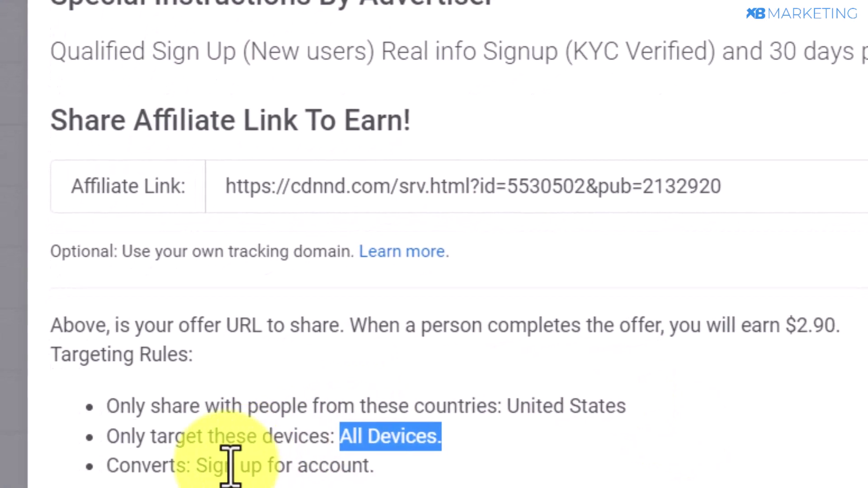
drag(111, 465, 441, 481)
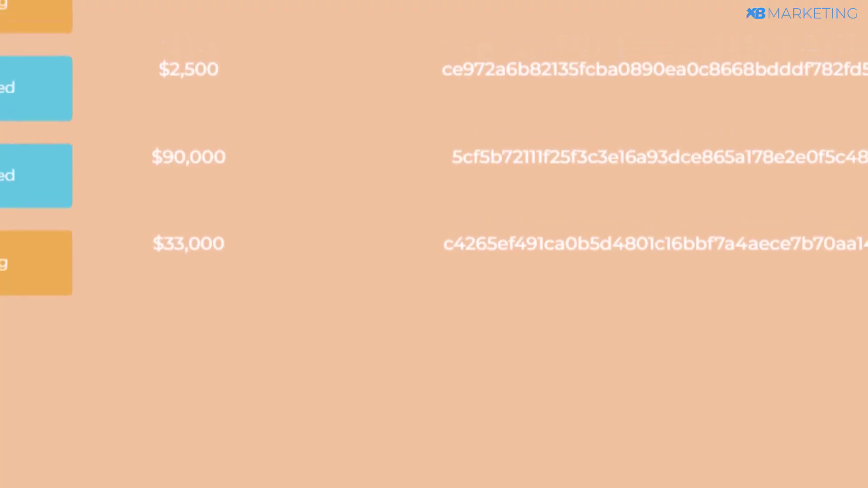
- Scroll down to the Latest Transactions section, then clear the text selection
scroll(359, 29, down, 6)
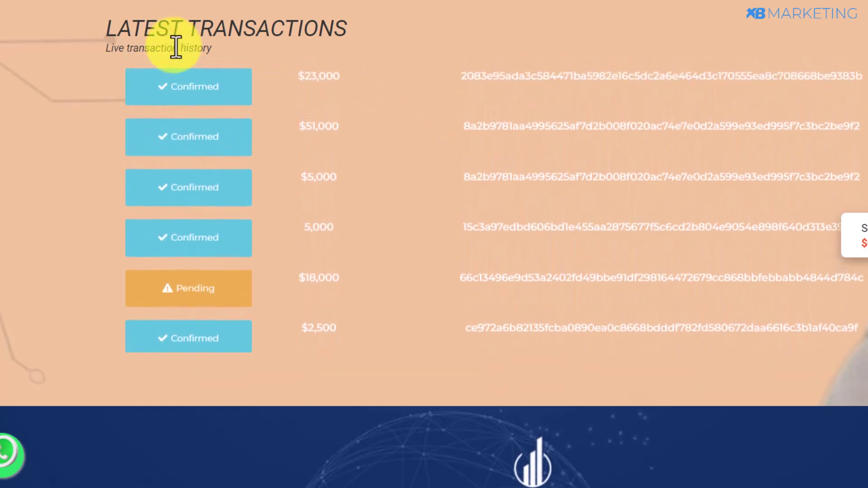
drag(165, 47, 315, 37)
click(194, 27)
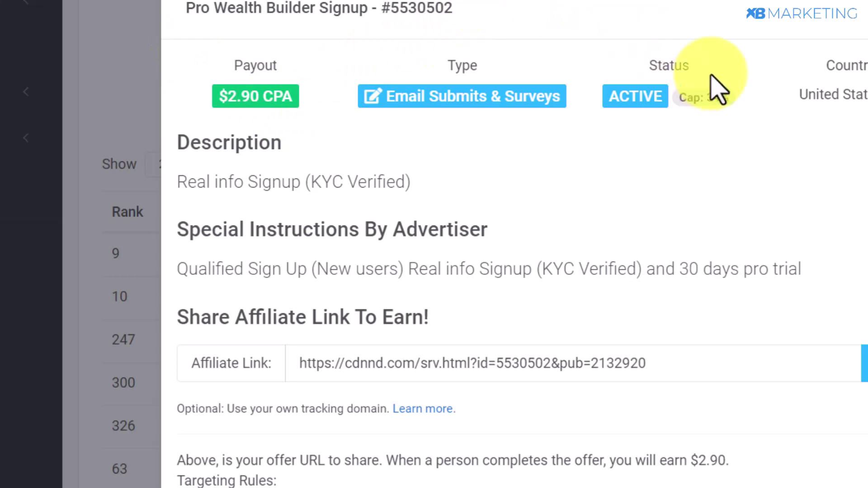
- Review the Facebook results for 'websites that pays you real money', such as Legit Paying Apps and Site
mouse_move(710, 109)
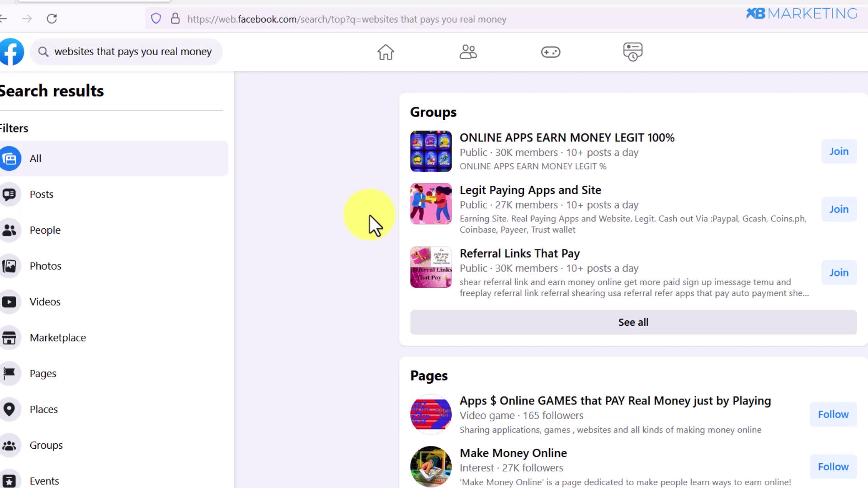
- Filter the results to Groups and browse the list, topped by ONLINE APPS EARN MONEY LEGIT 100%
click(90, 457)
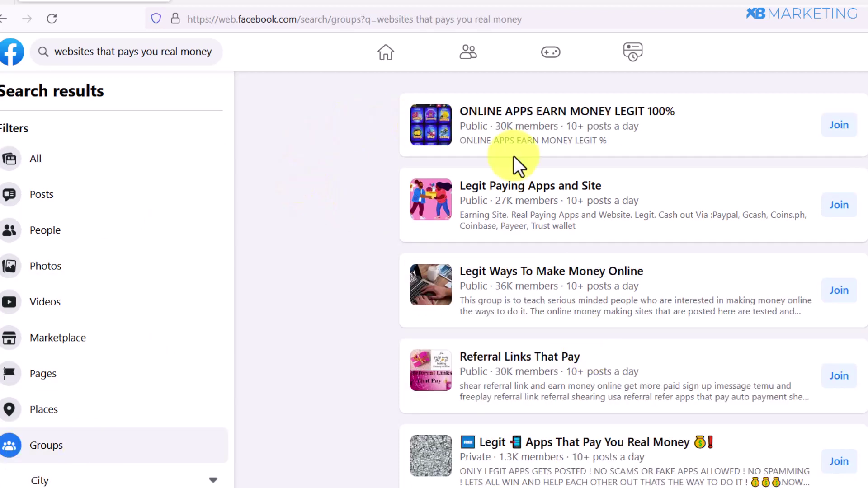
mouse_move(499, 118)
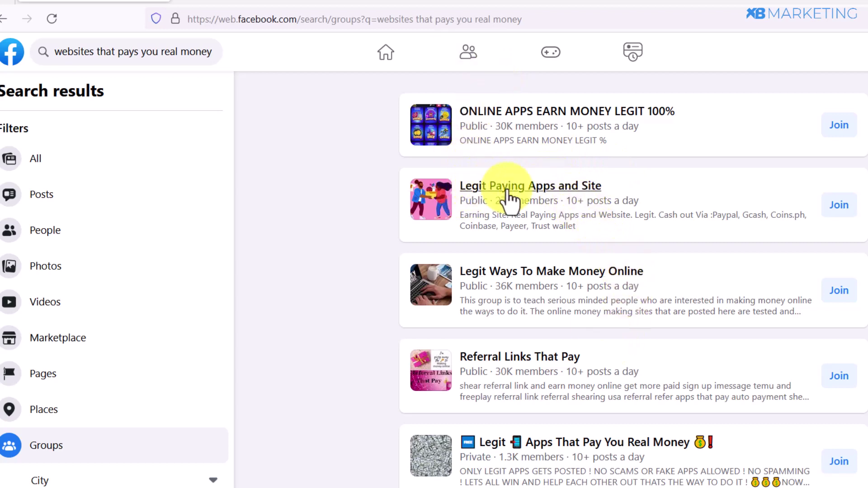
mouse_move(560, 187)
scroll(587, 199, down, 2)
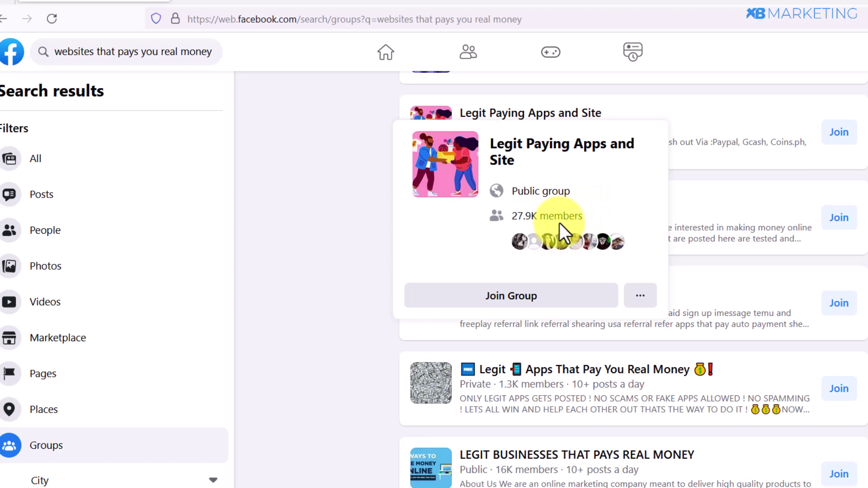
scroll(529, 158, up, 2)
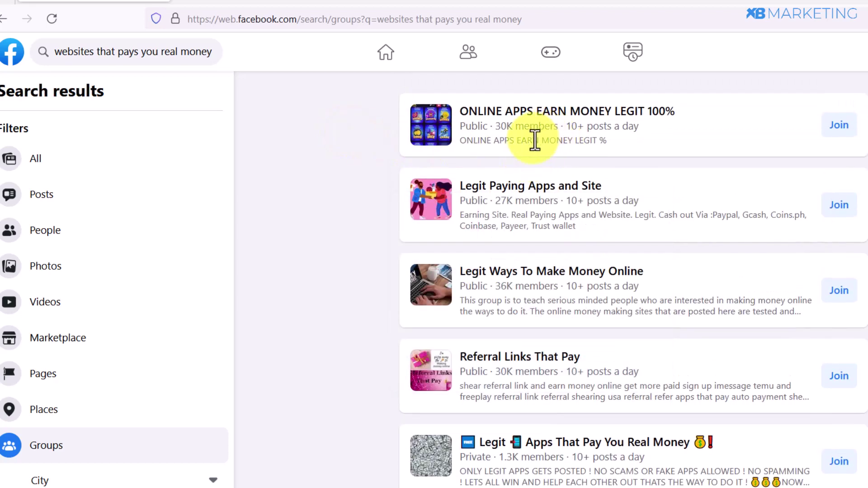
scroll(543, 226, down, 4)
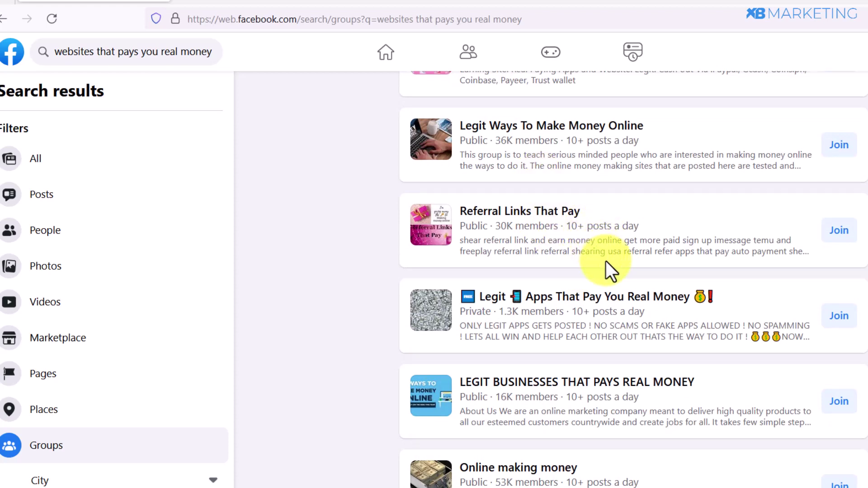
scroll(402, 161, up, 3)
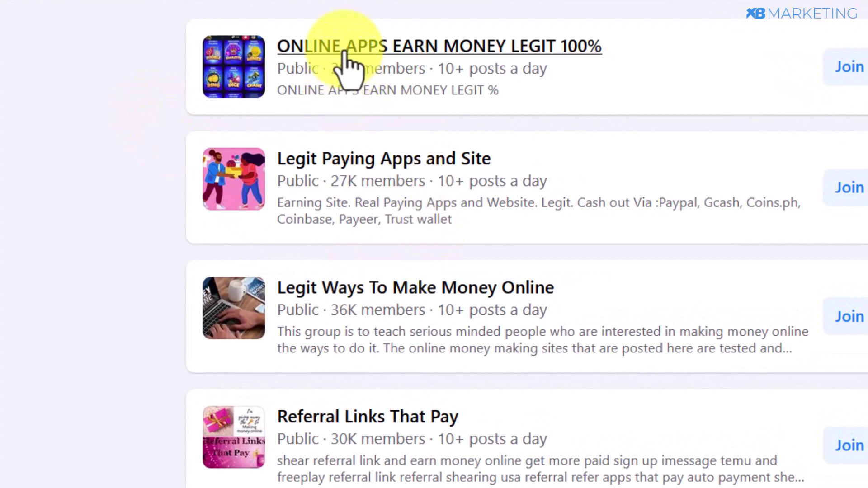
mouse_move(315, 47)
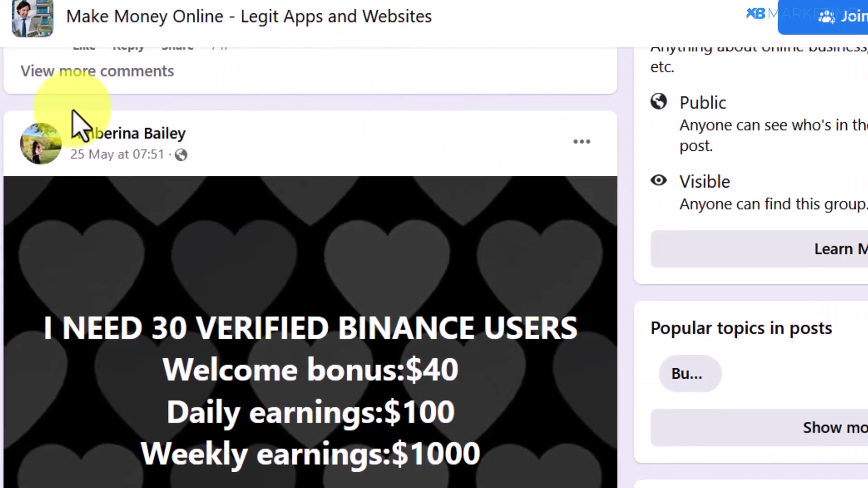
scroll(58, 104, down, 3)
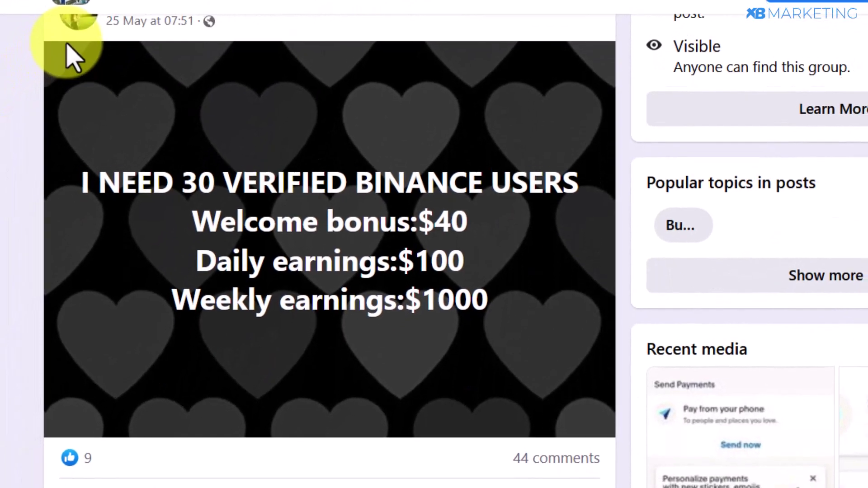
scroll(97, 27, up, 5)
scroll(128, 27, down, 2)
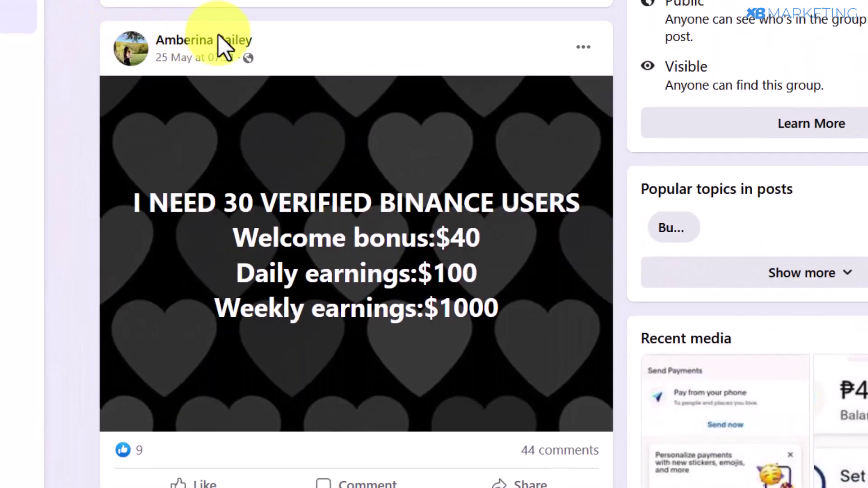
mouse_move(153, 54)
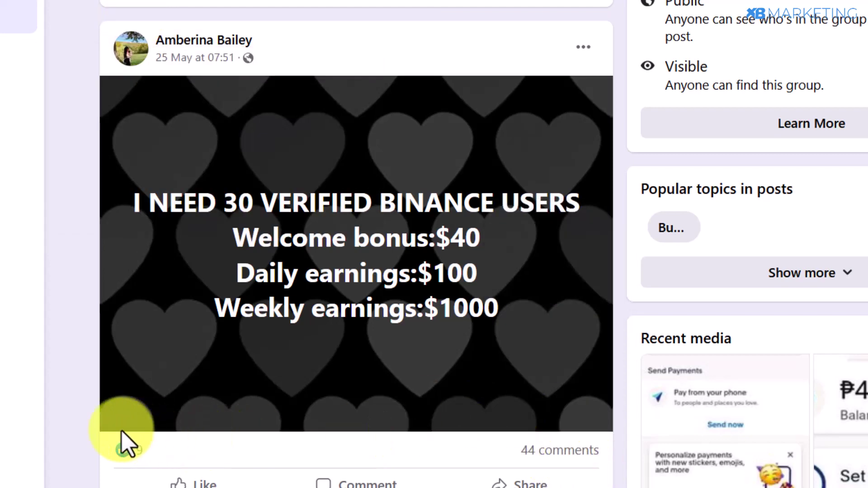
scroll(132, 426, down, 4)
scroll(155, 73, up, 2)
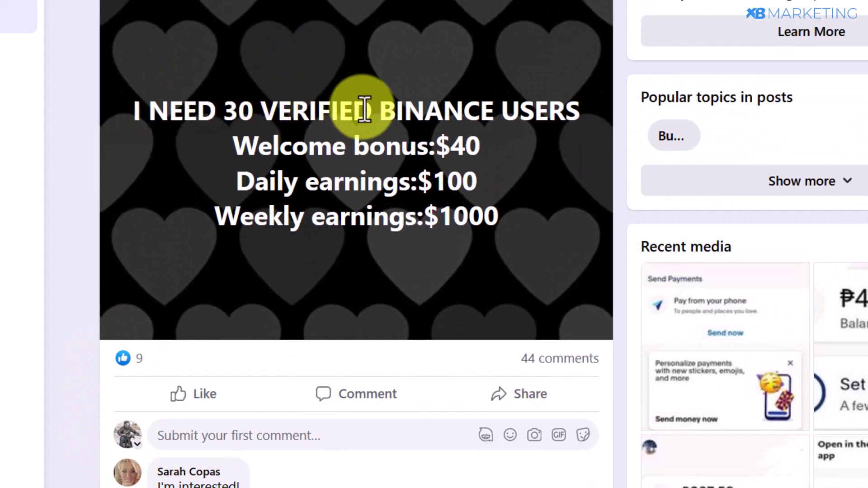
scroll(136, 403, down, 2)
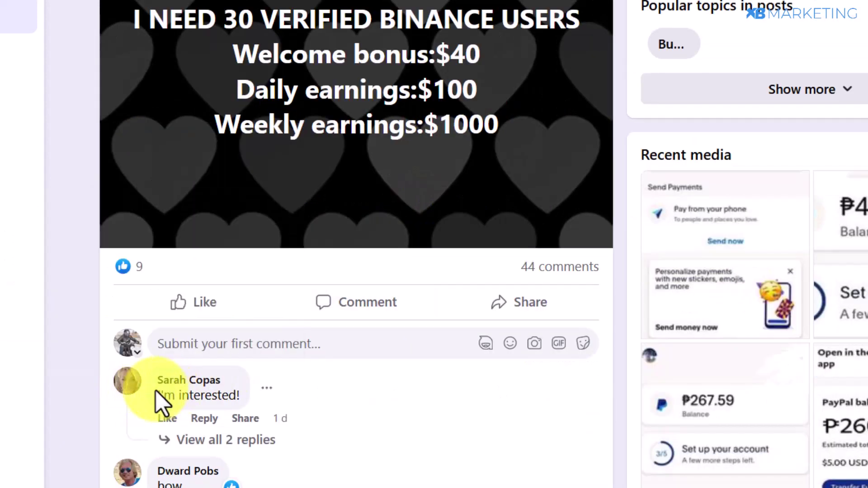
mouse_move(135, 390)
scroll(174, 354, down, 4)
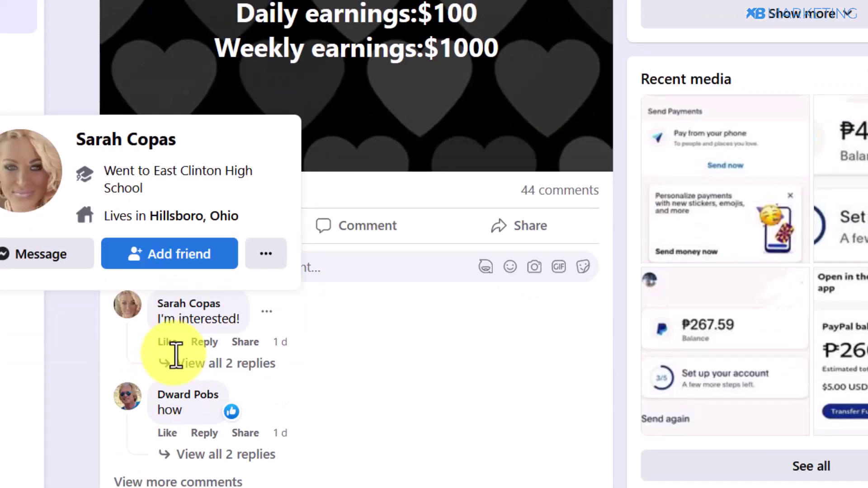
mouse_move(130, 295)
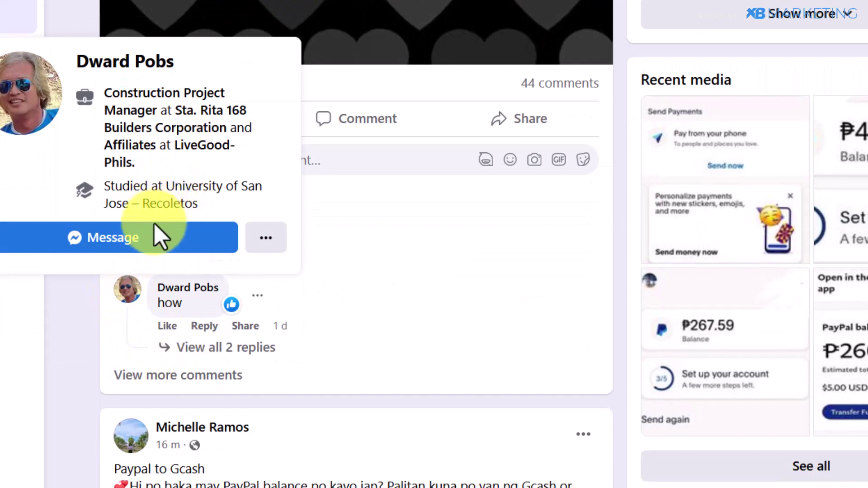
scroll(155, 236, up, 2)
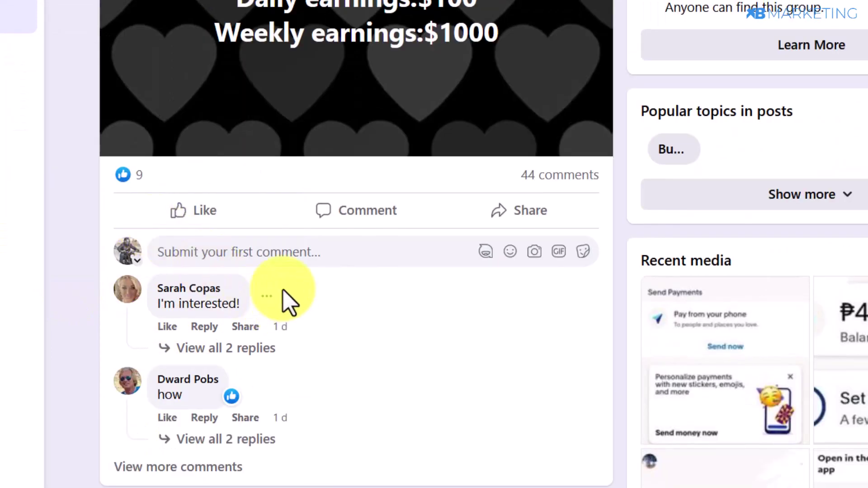
scroll(285, 300, up, 2)
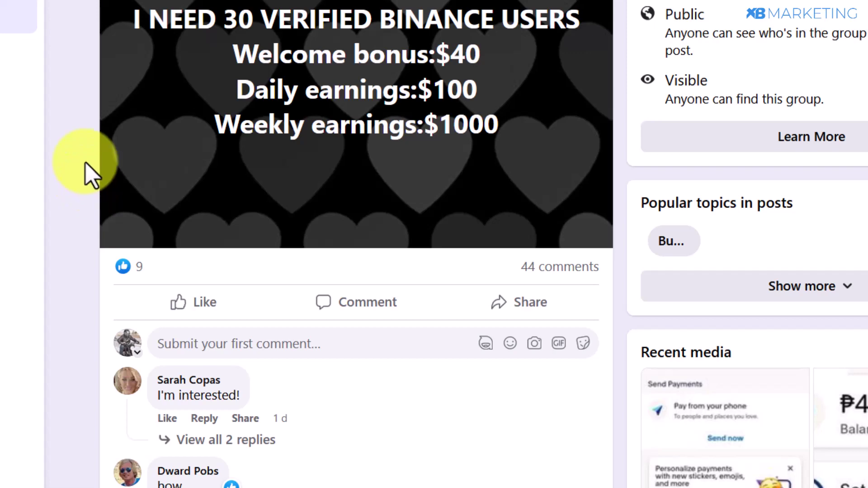
scroll(89, 172, up, 2)
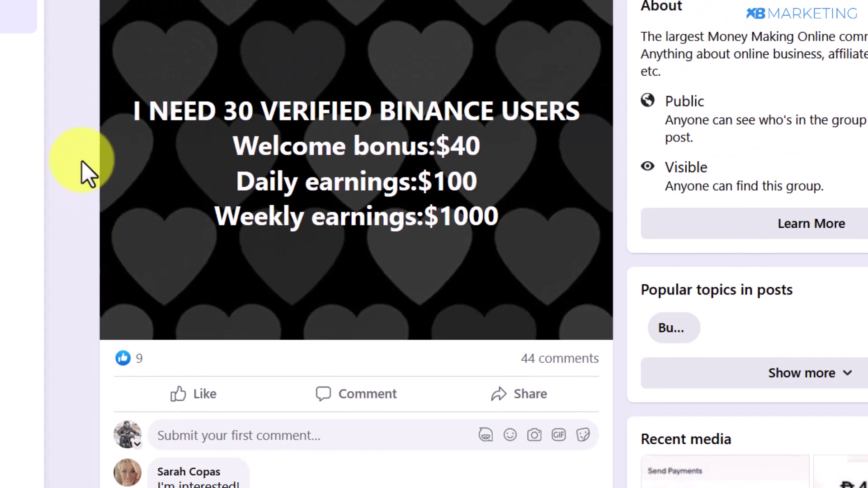
scroll(615, 68, up, 4)
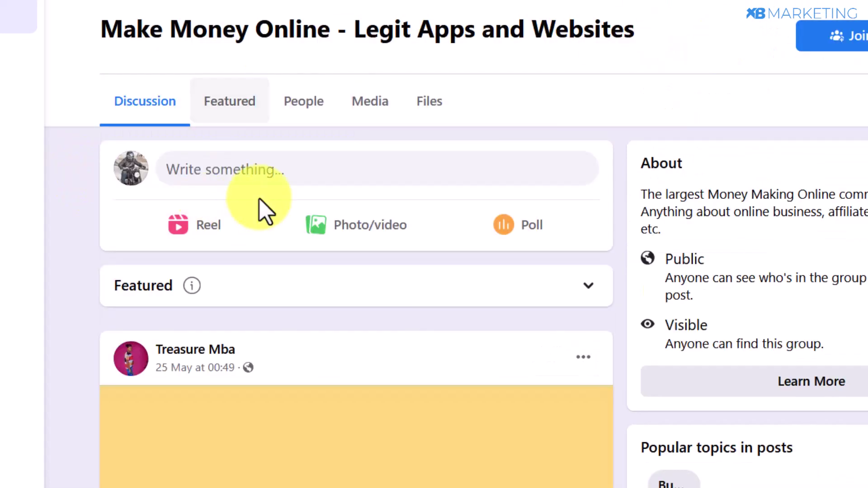
- Start a group post on the dark raindrop background with the headline 'Make Money Online Like a Pro: Register Now and Transform Your Life!'
click(249, 178)
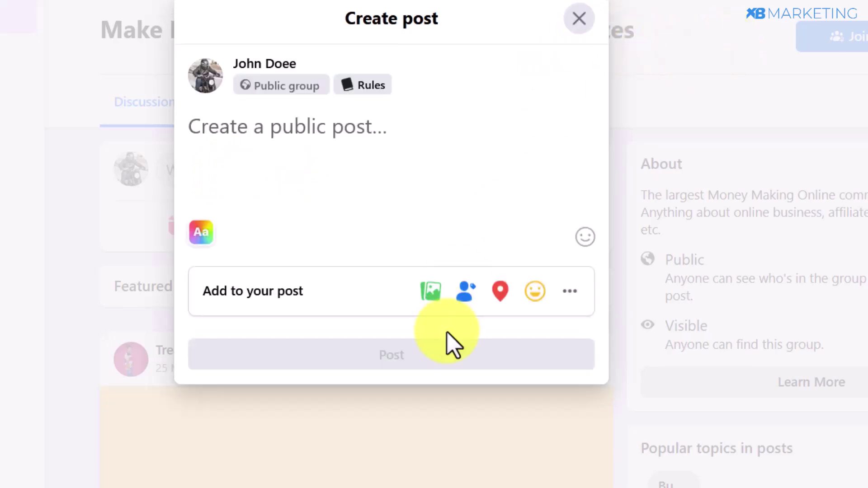
click(202, 235)
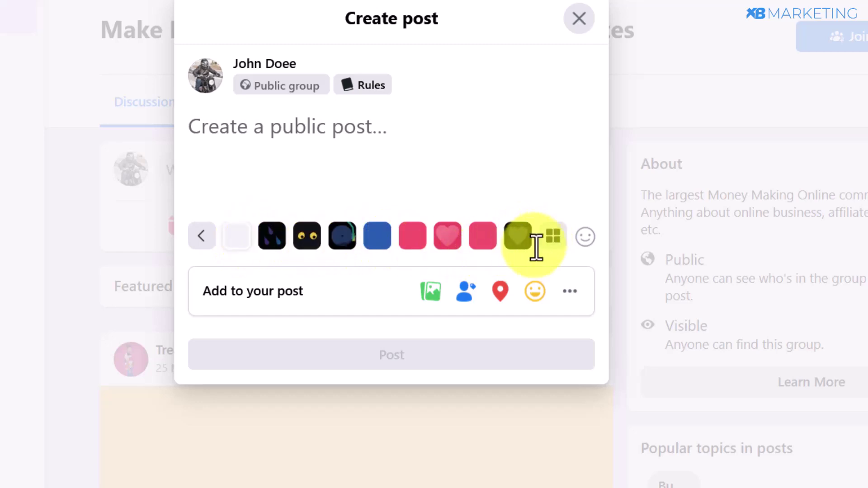
click(271, 236)
text(Make Money Online Like a Pro: Register Now and Transform Your Life!)
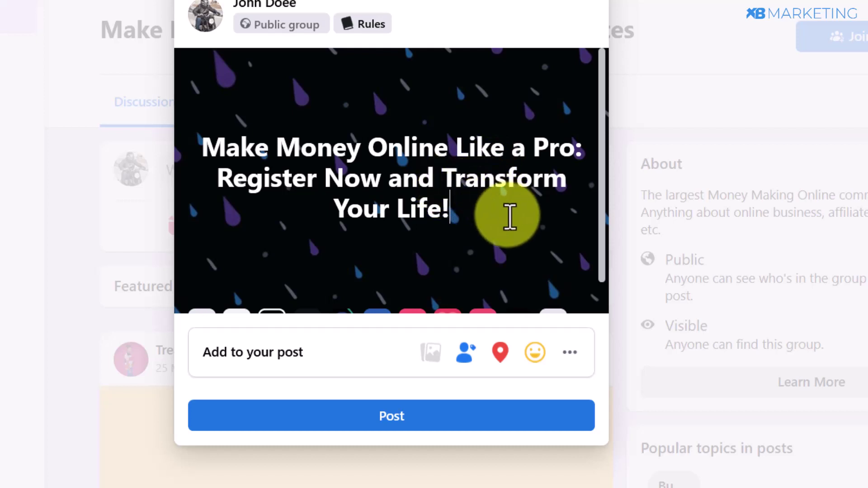
- Add the line 'I need ONLY 100 People' and copy the offer's tracking link
key(Return)
text(I need ONLY 100 People)
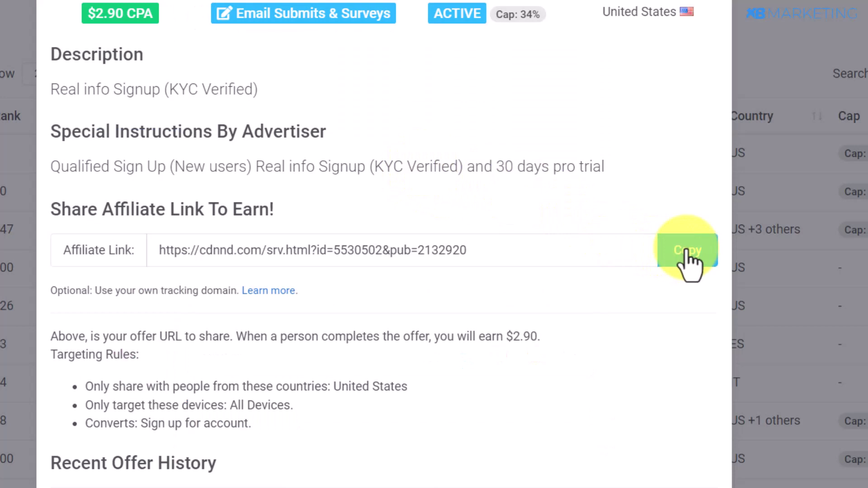
click(685, 258)
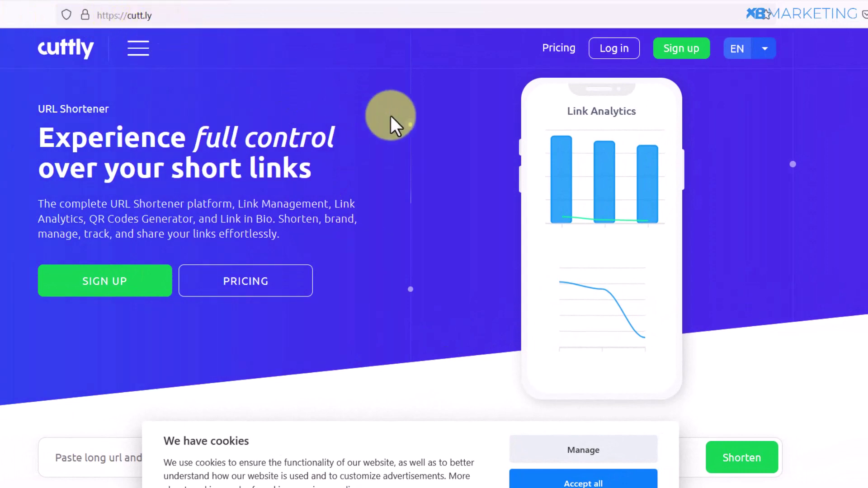
scroll(247, 322, down, 3)
click(208, 311)
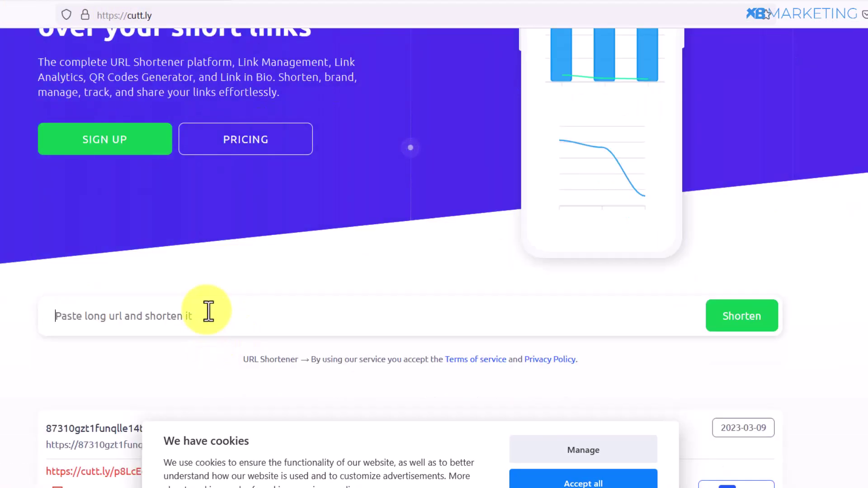
key(ctrl+v)
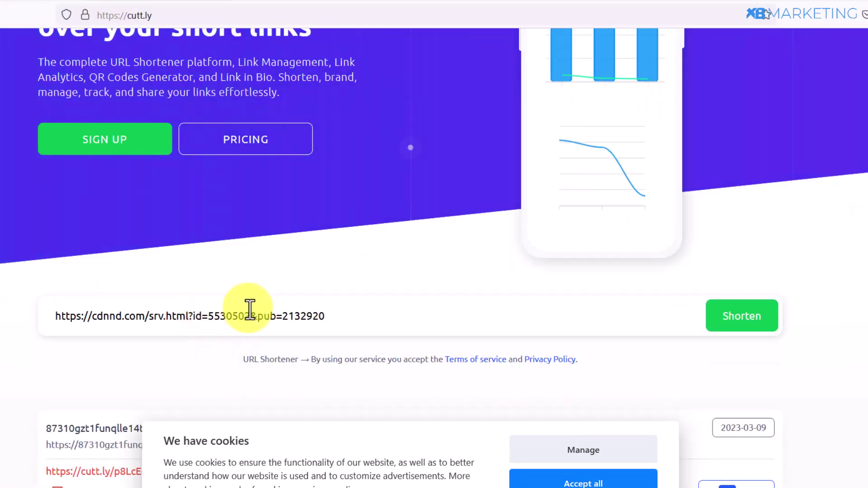
click(751, 316)
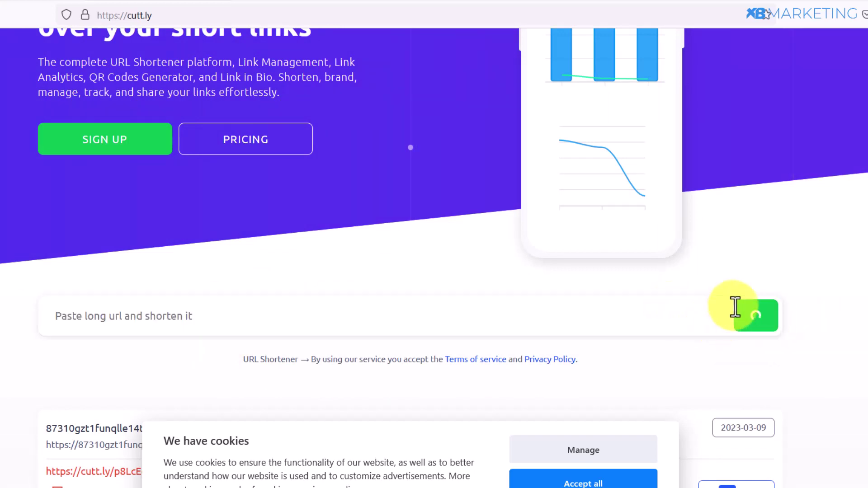
click(746, 321)
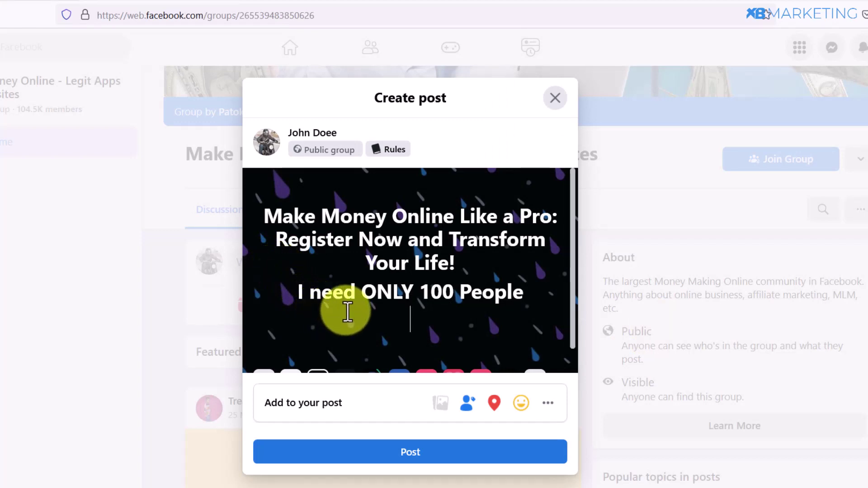
- Scroll through the Create post draft to check both lines on the raindrop background
scroll(348, 310, down, 1)
scroll(351, 309, up, 1)
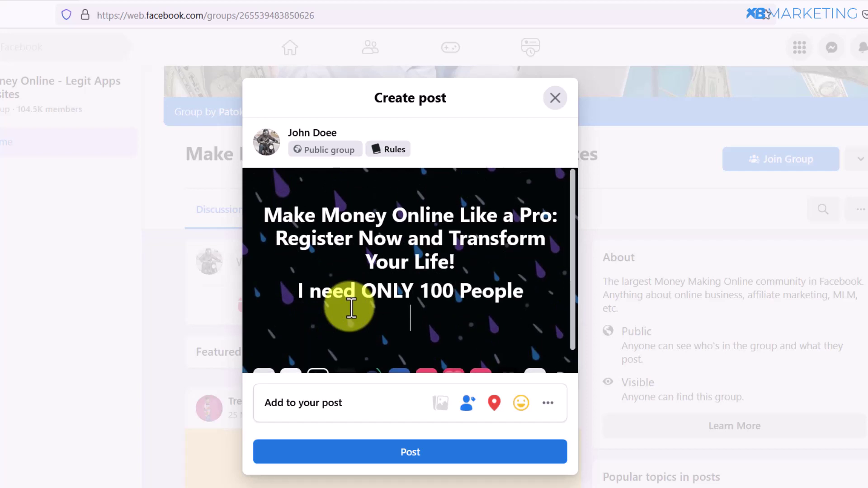
scroll(351, 309, down, 1)
scroll(351, 309, up, 1)
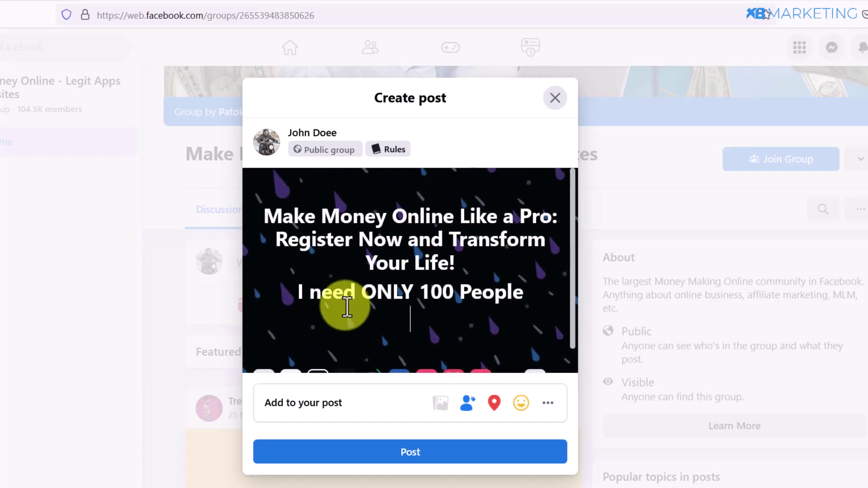